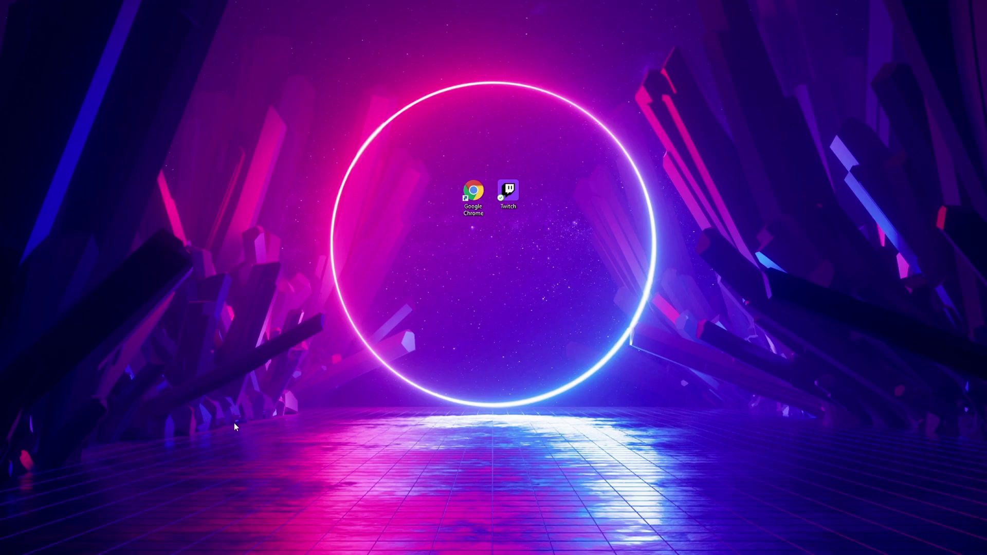
Step: Launch the Twitch desktop app from its desktop icon
double_click(509, 195)
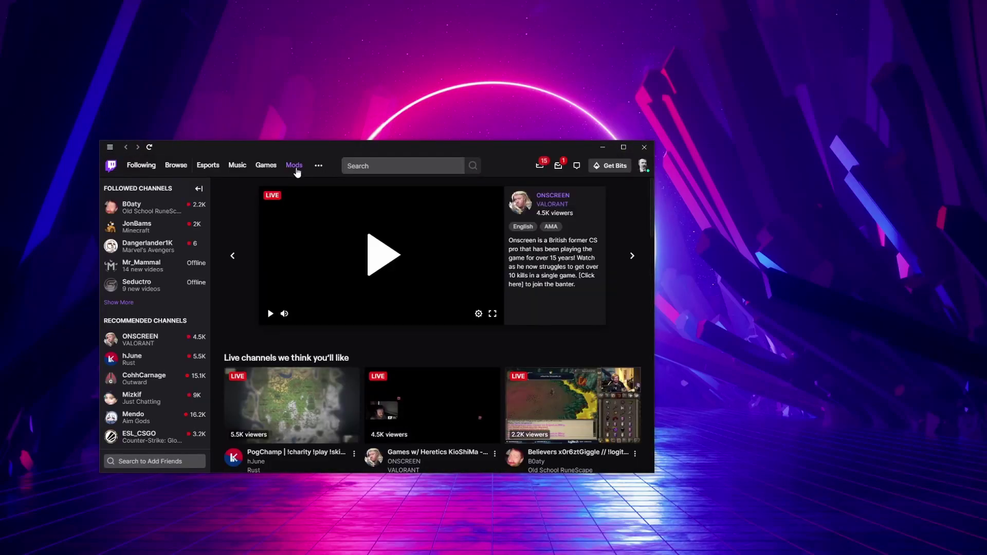
Step: Follow Twitch's Mods announcement to Overwolf's New CurseForge download page
left_click(295, 166)
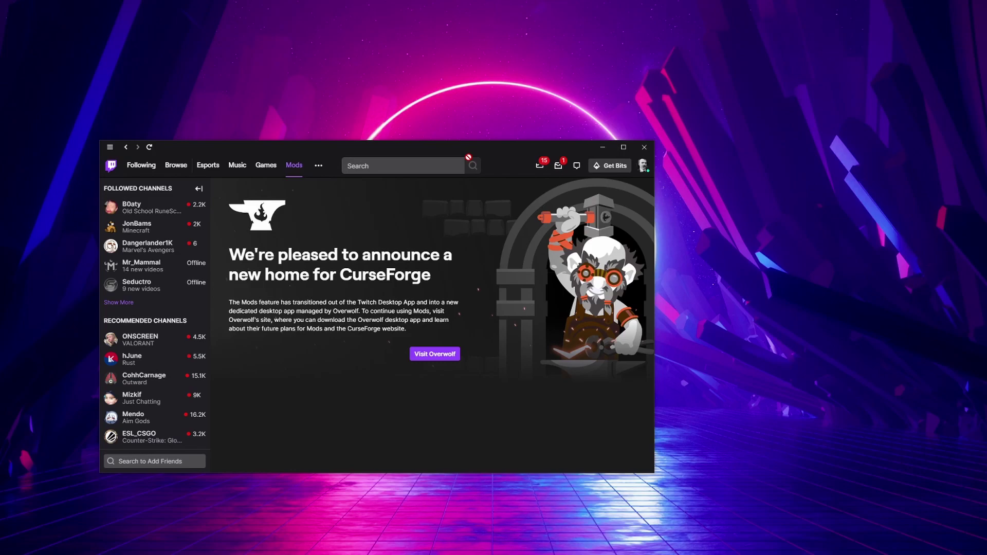
left_click(428, 354)
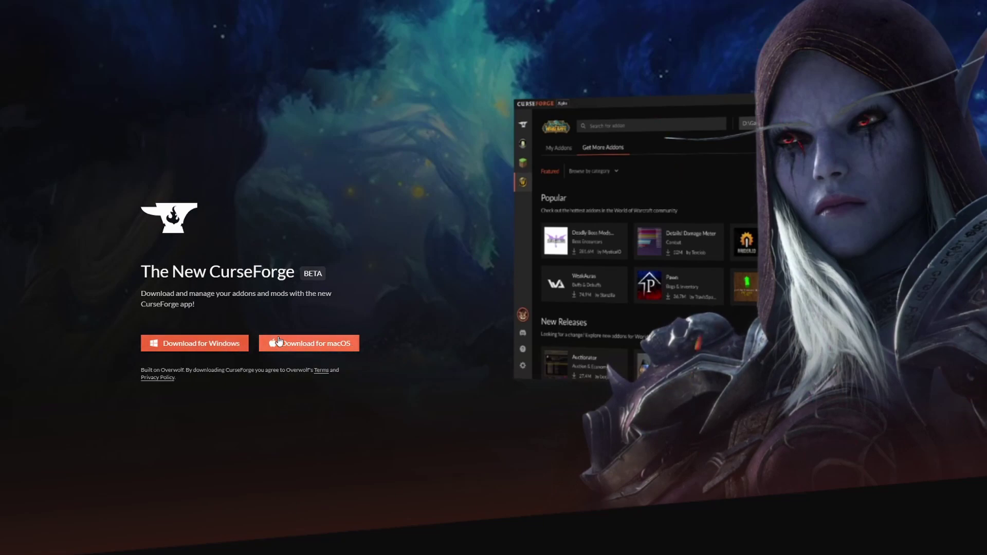
scroll(231, 343, "down", 1)
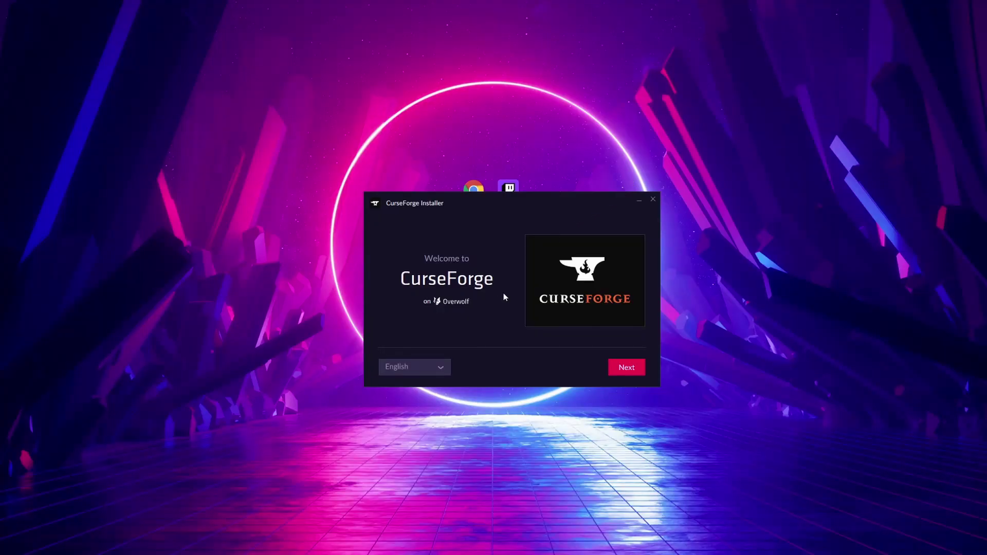
Step: Install CurseForge and Overwolf, accepting Overwolf's terms and privacy settings, then launch CurseForge
left_click(615, 375)
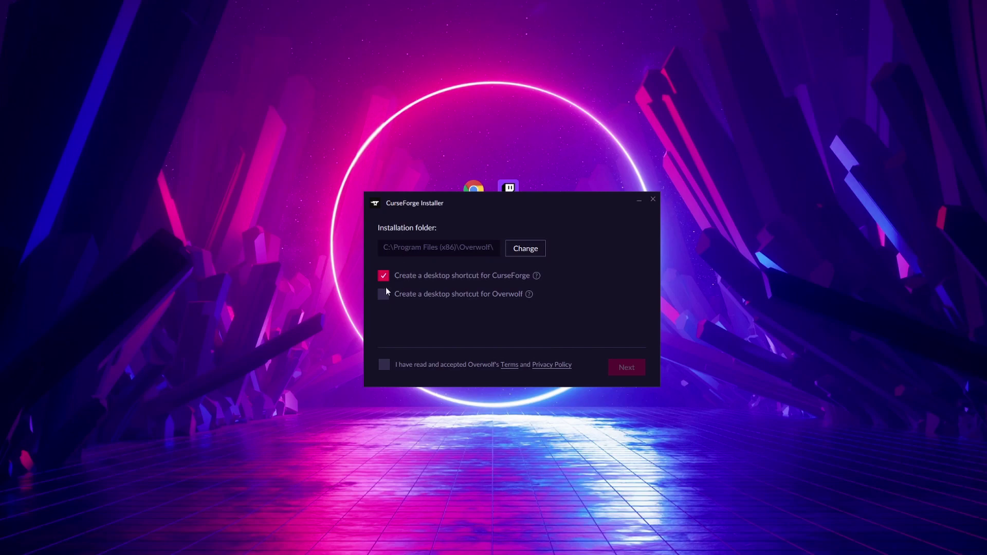
left_click(384, 364)
left_click(612, 368)
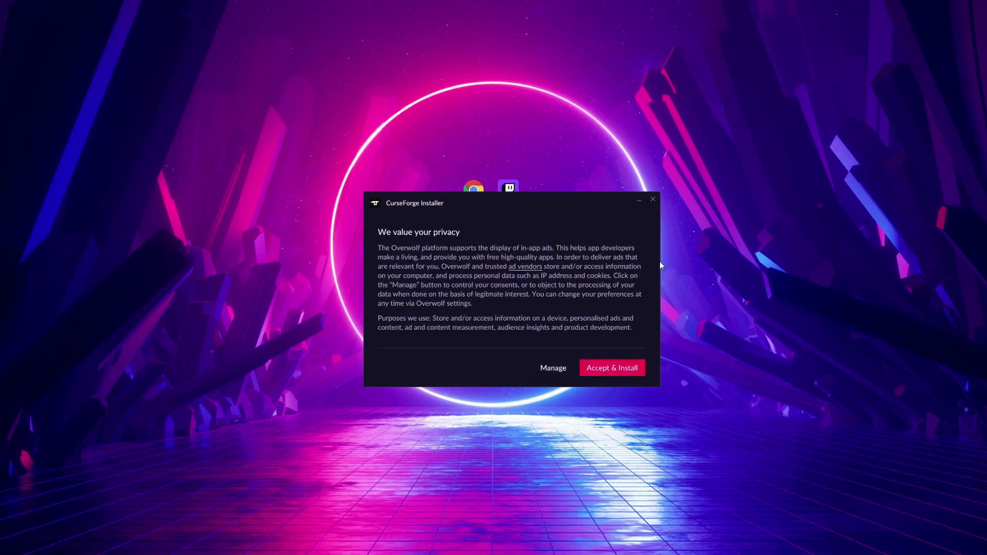
left_click(635, 367)
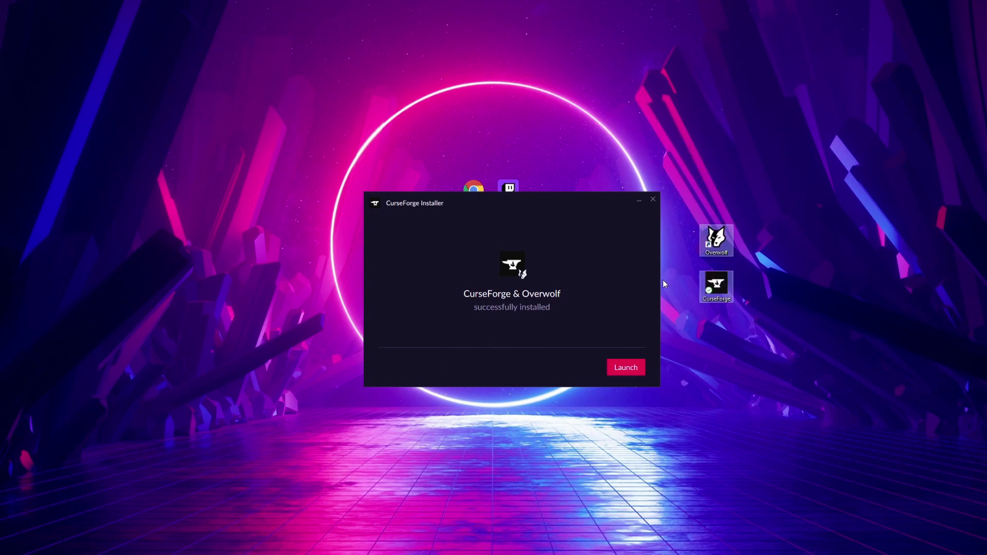
left_click(626, 367)
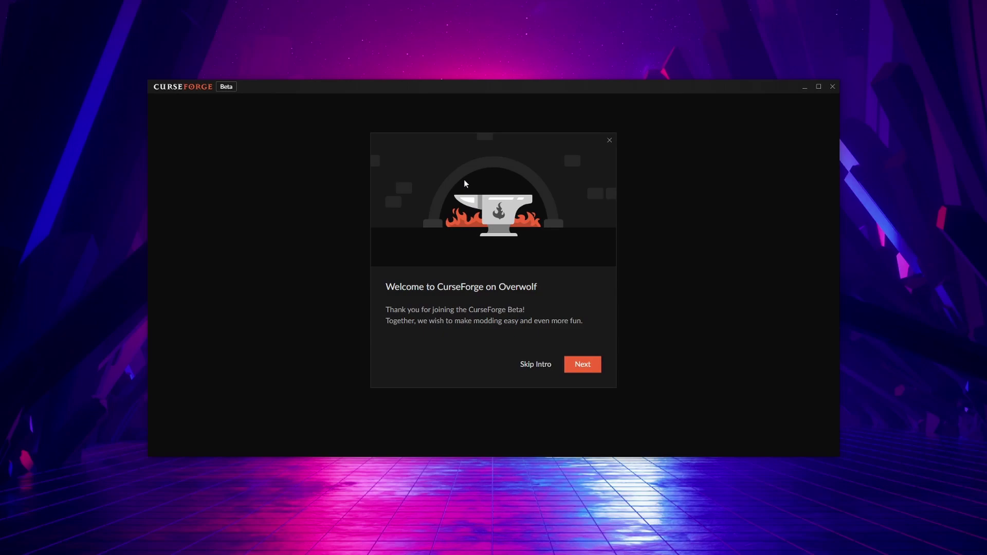
Step: Finish the CurseForge intro, browse Minecraft modpacks, then choose Exit CurseForge
left_click(582, 364)
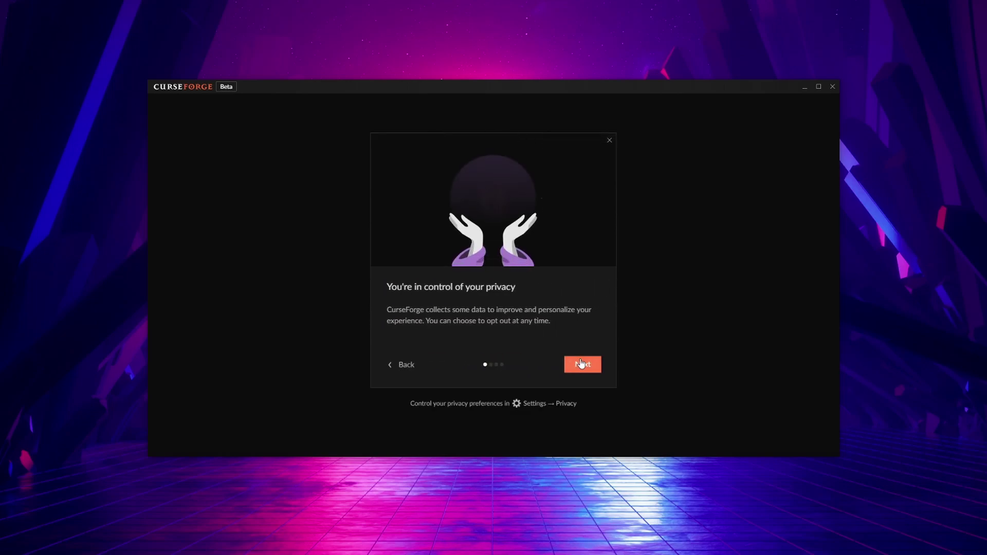
left_click(582, 364)
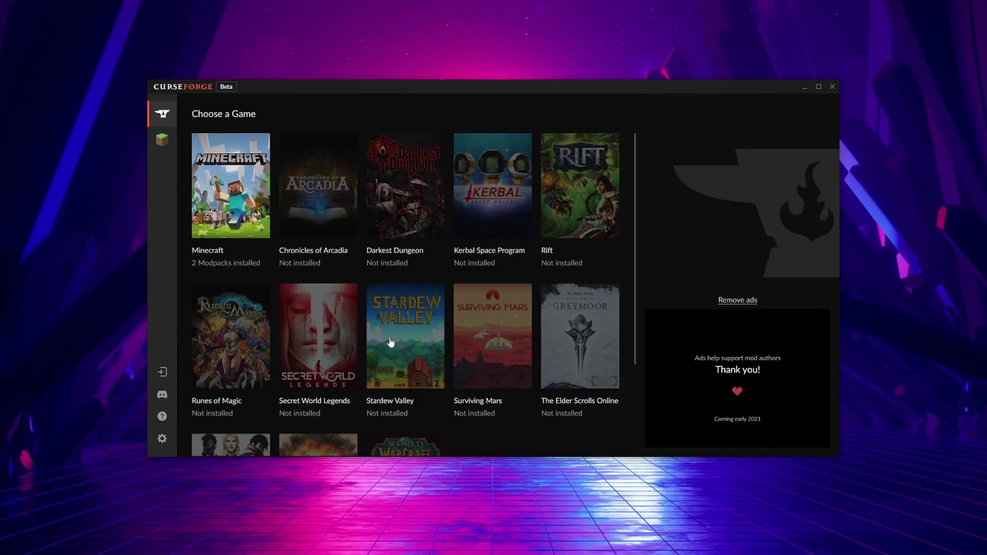
left_click(234, 195)
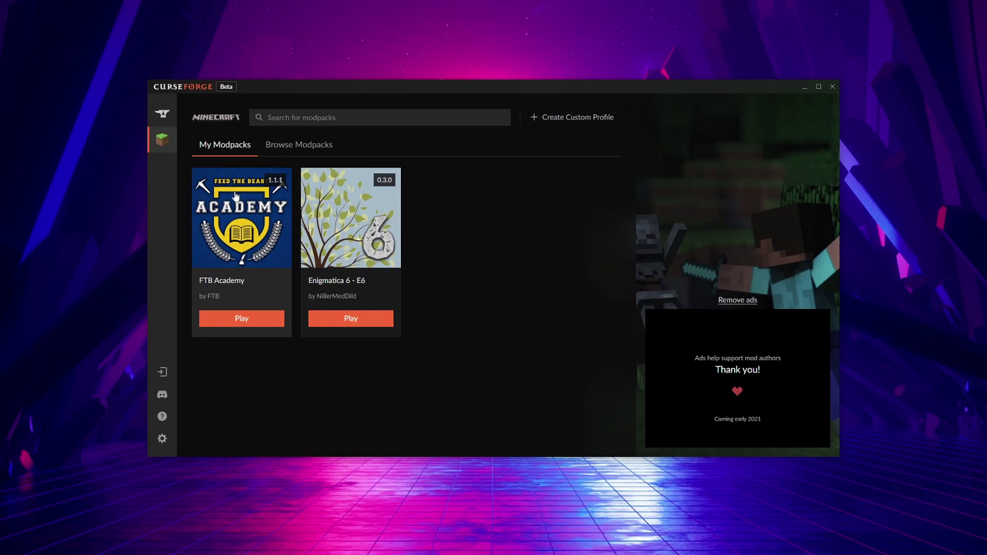
left_click(282, 145)
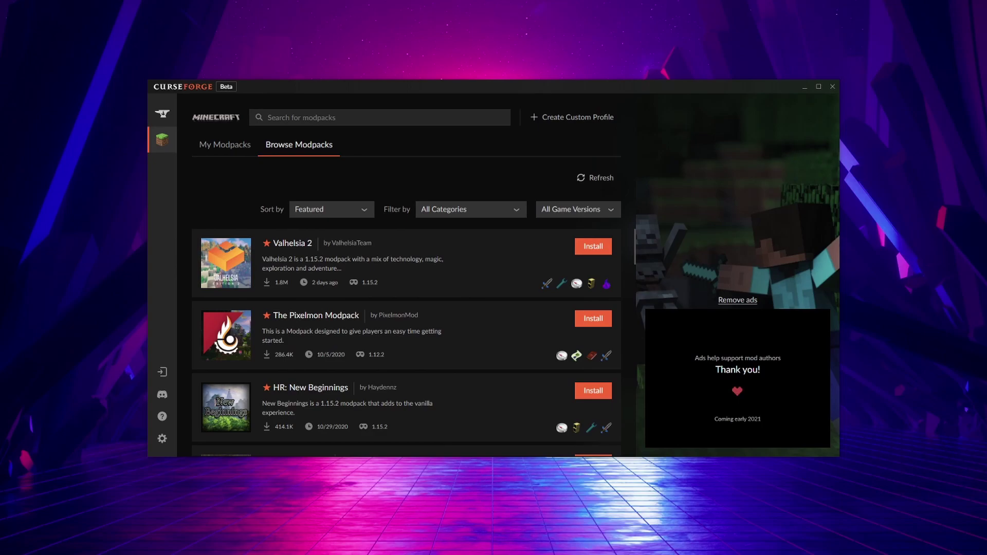
left_click(832, 87)
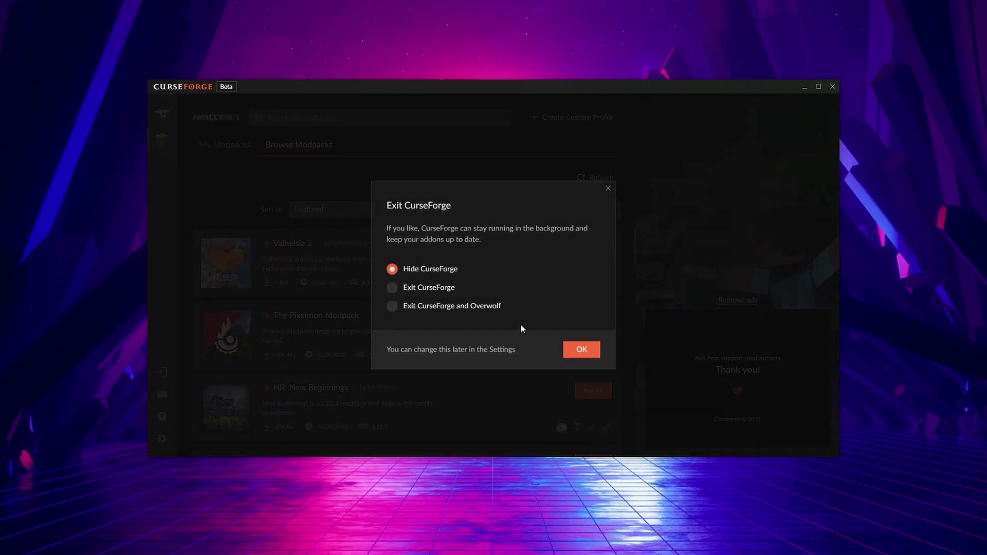
left_click(414, 287)
Step: Confirm closing CurseForge, then search the Overwolf store for 'ftb app' and install the FTB App
left_click(579, 349)
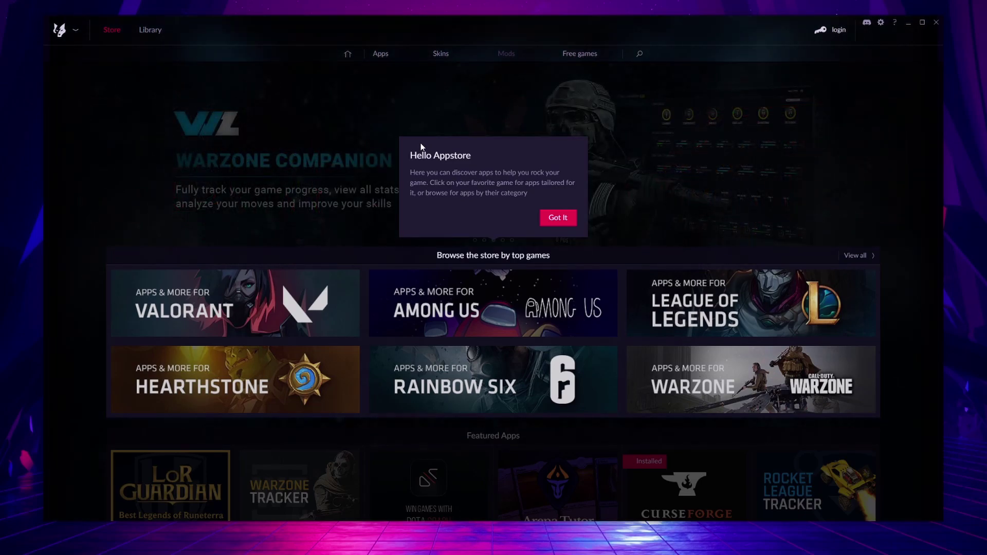
left_click(557, 217)
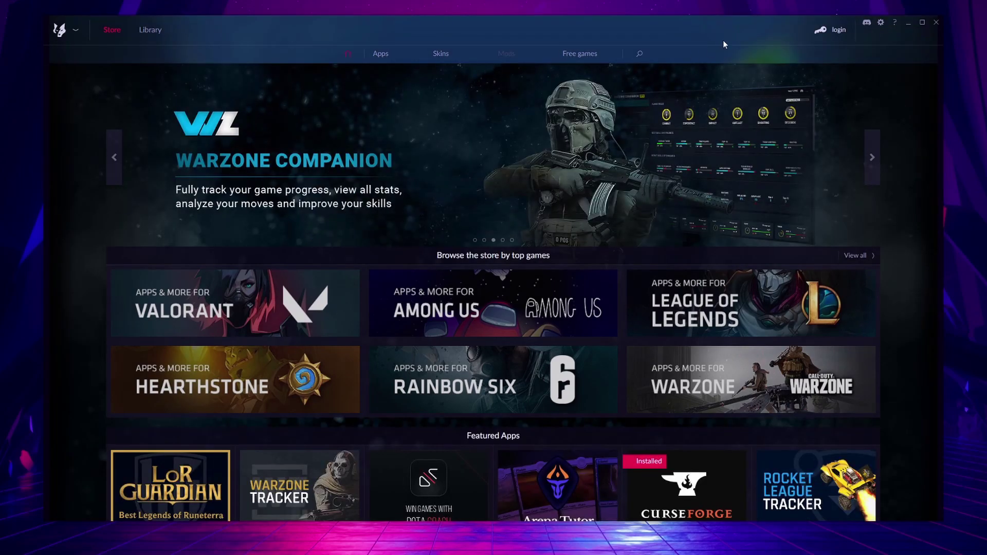
left_click(640, 55)
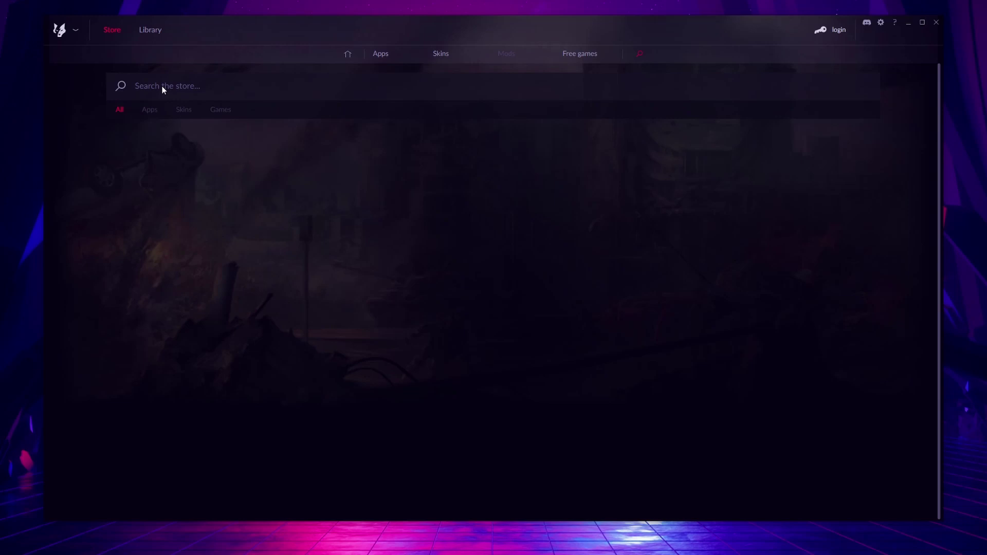
type("ftb app")
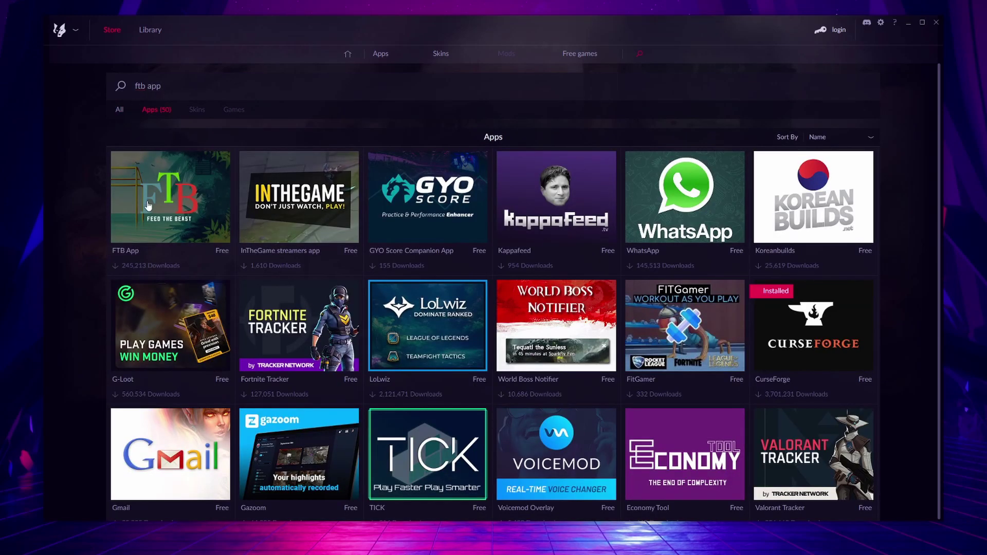
left_click(147, 200)
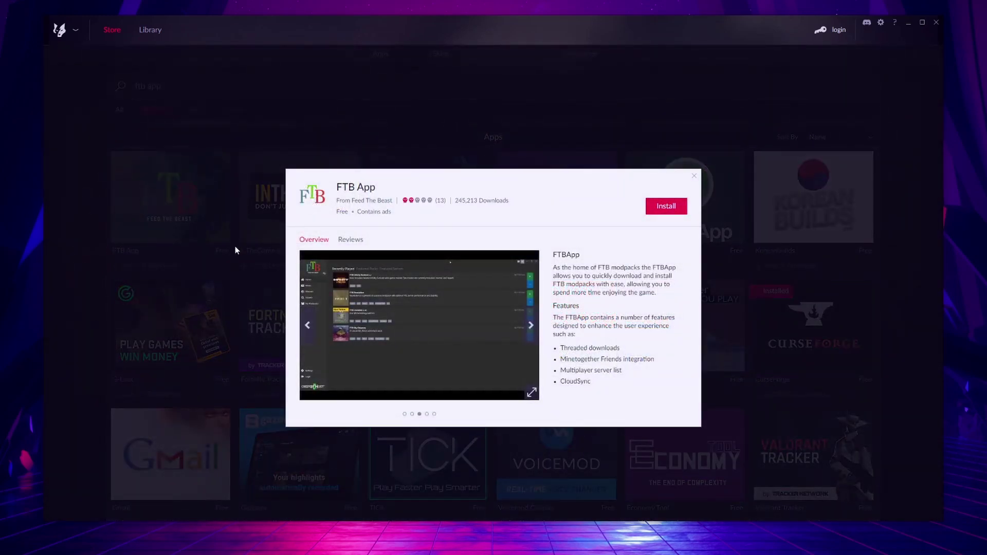
left_click(666, 212)
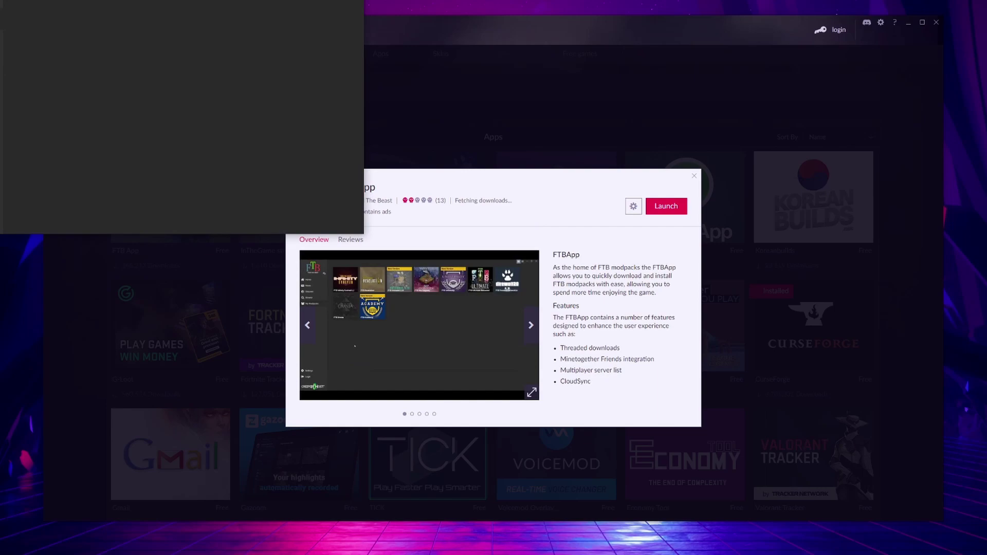
Step: Centre the FTB App window and open Discover's Browse Modpacks list
left_click_drag(359, 27, 547, 77)
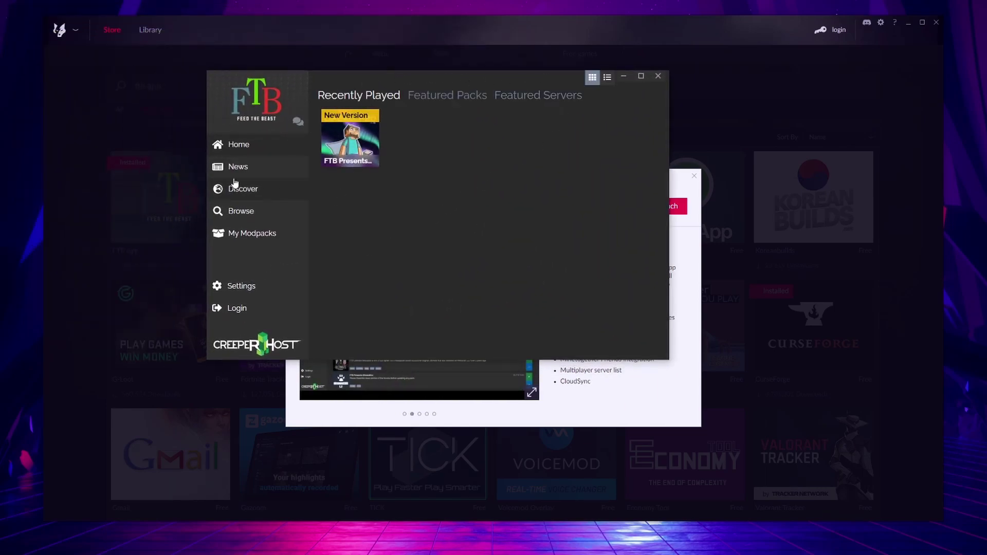
left_click(254, 191)
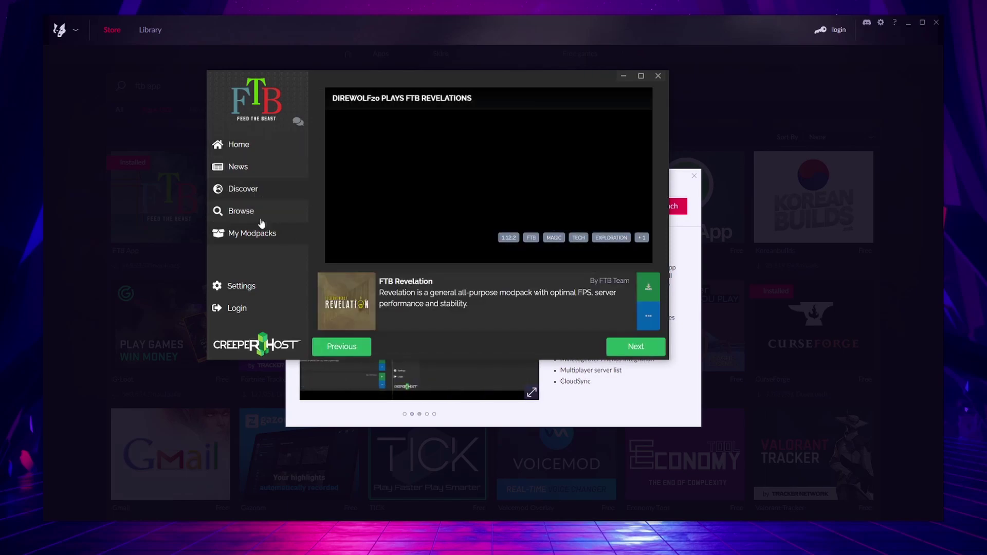
left_click(257, 218)
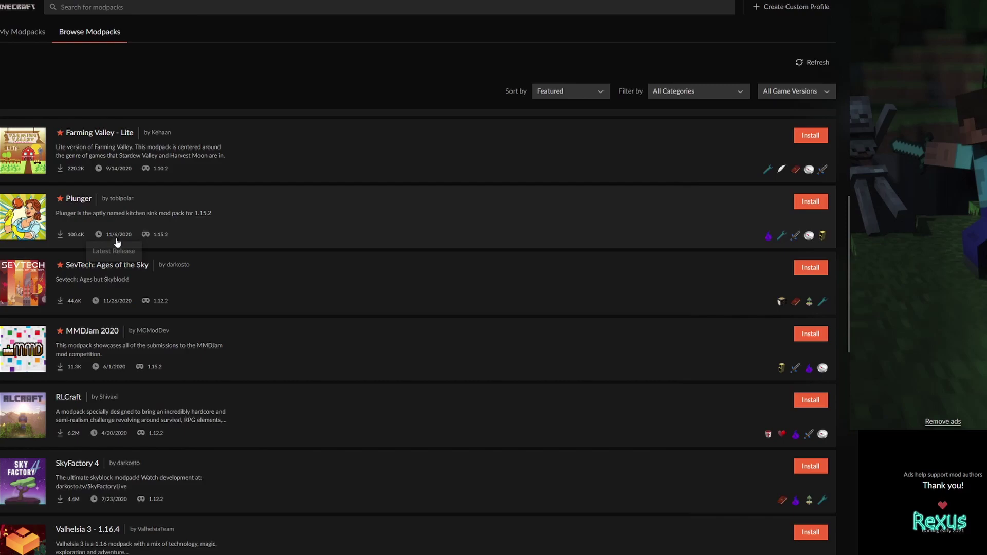
Step: Install the RLCraft 2.8.2 modpack and launch it from My Modpacks
scroll(123, 232, "down", 3)
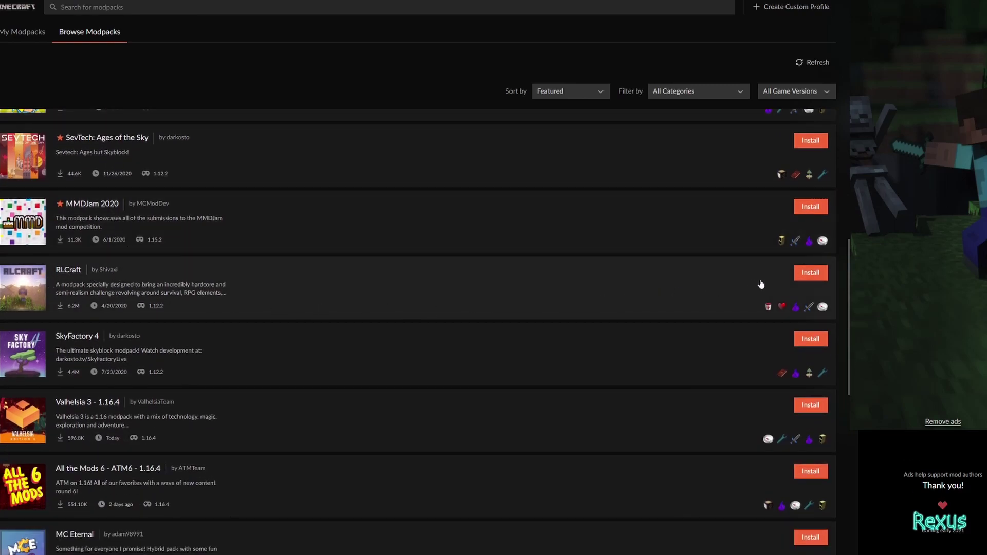
left_click(68, 270)
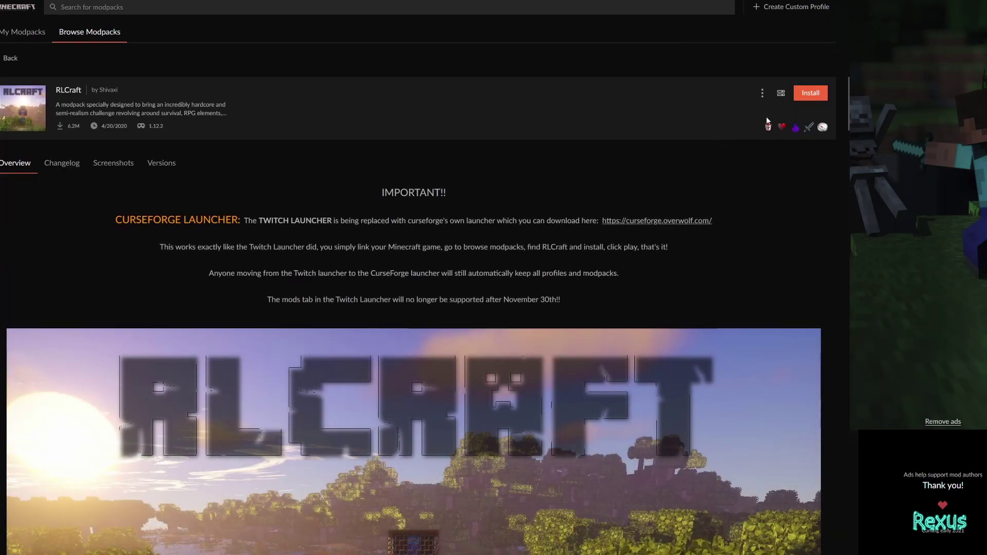
left_click(806, 96)
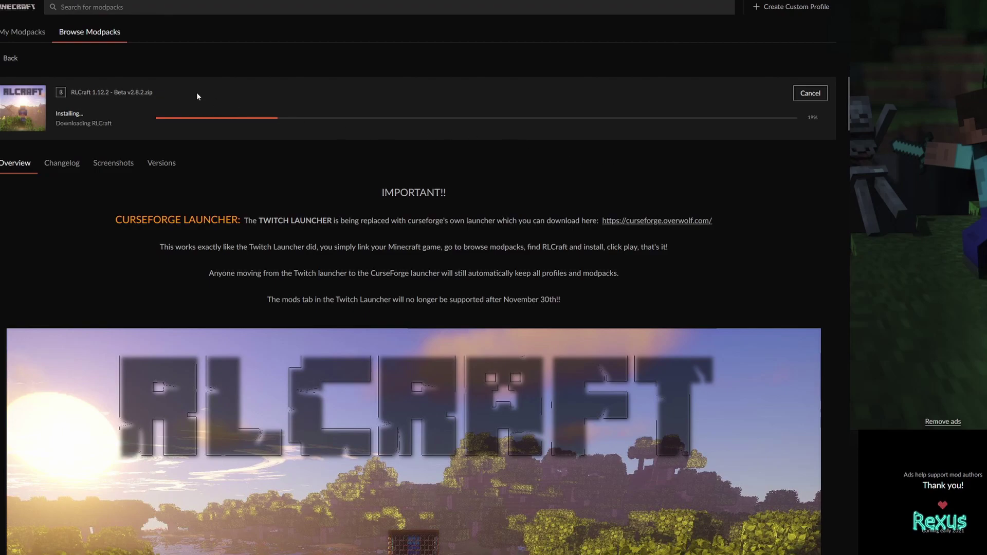
left_click(23, 31)
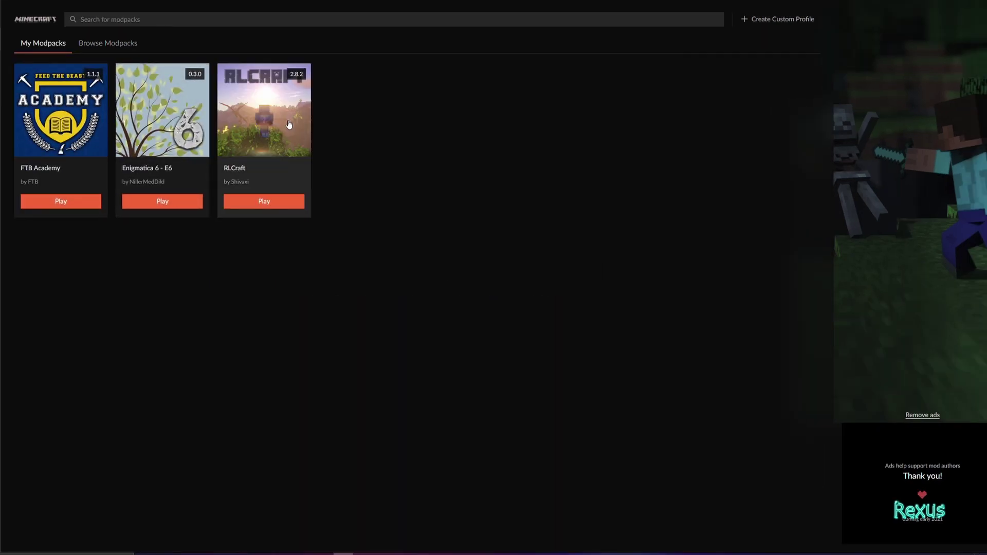
left_click(271, 204)
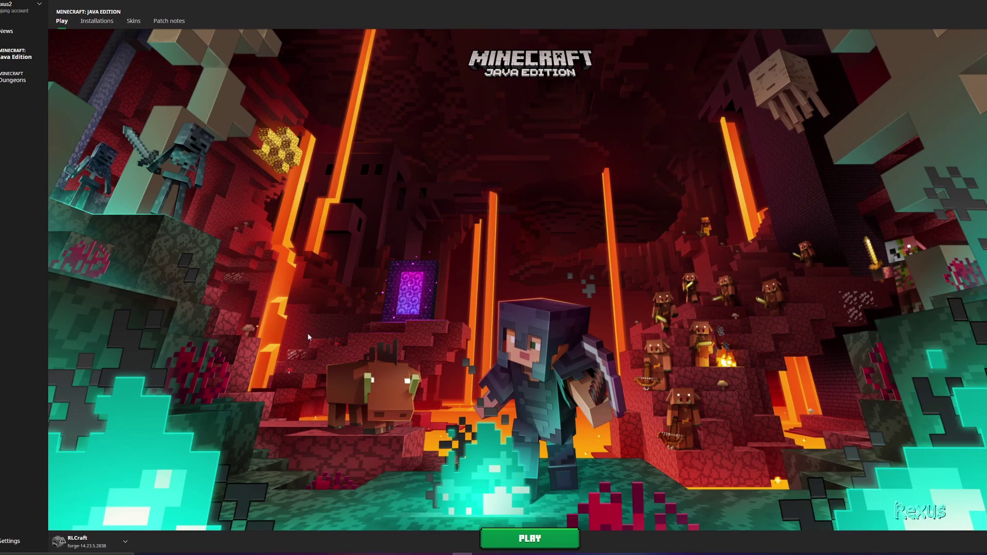
Step: Open the Edit installation form for the RLCraft profile in the Installations list
left_click(96, 21)
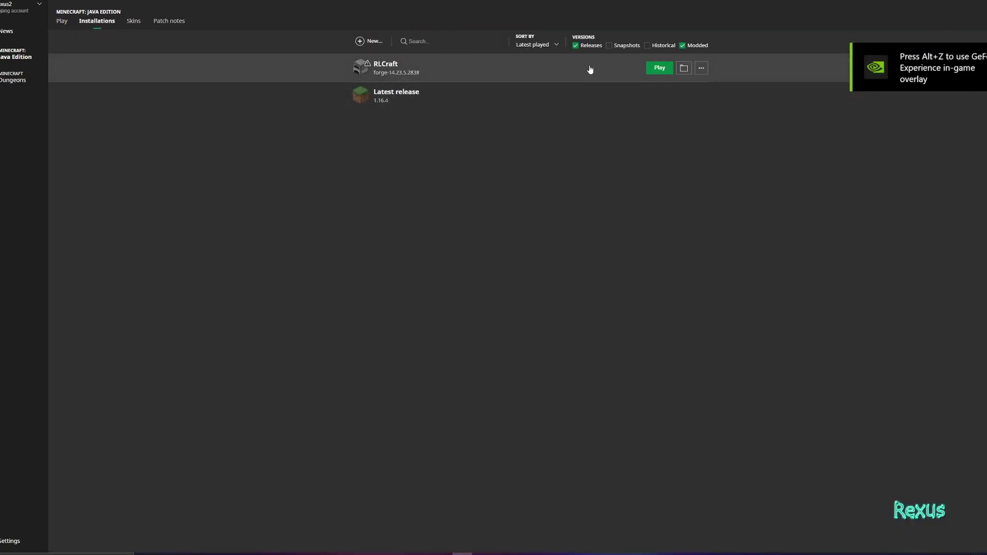
left_click(701, 72)
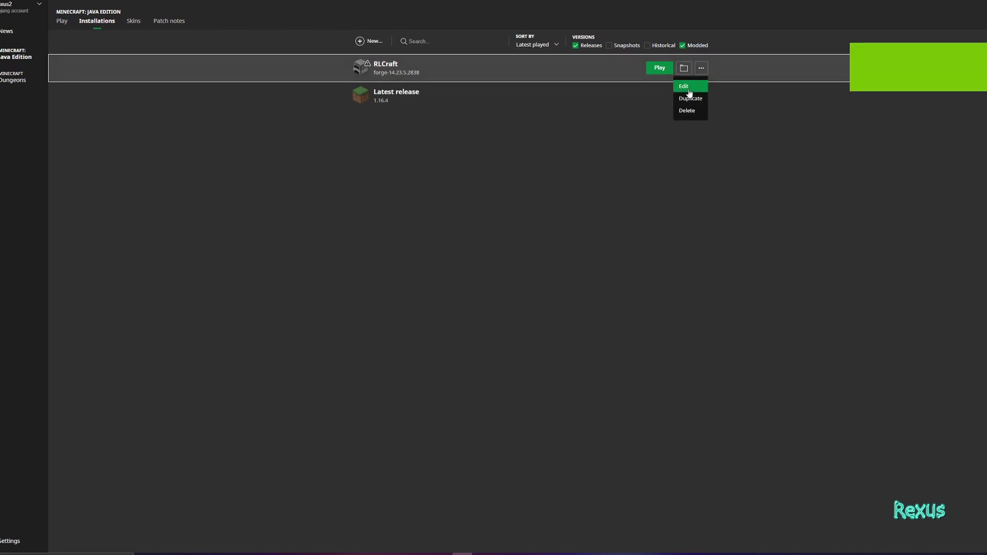
left_click(688, 89)
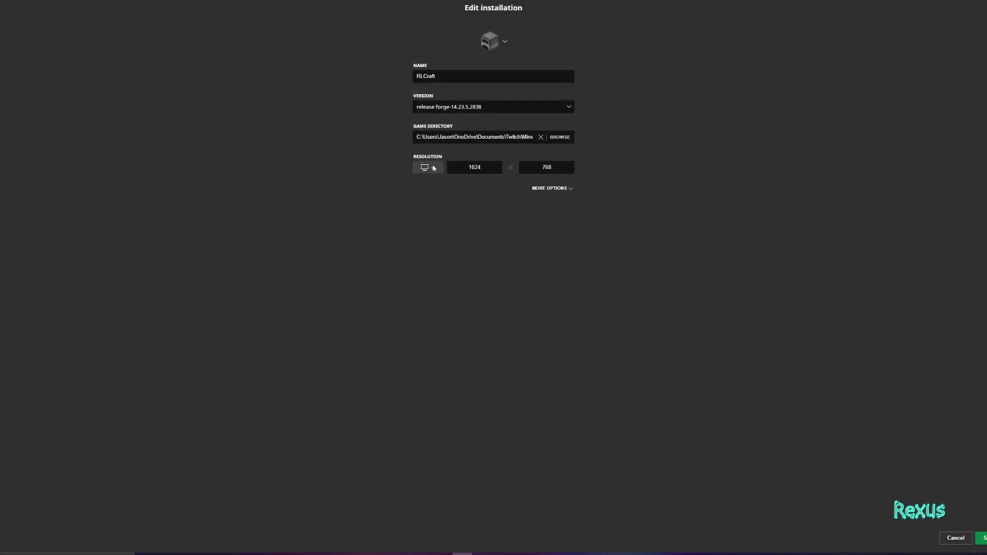
Step: Change RLCraft's JVM argument from -Xmx4096m to -Xmx8192m and save the installation
left_click(552, 189)
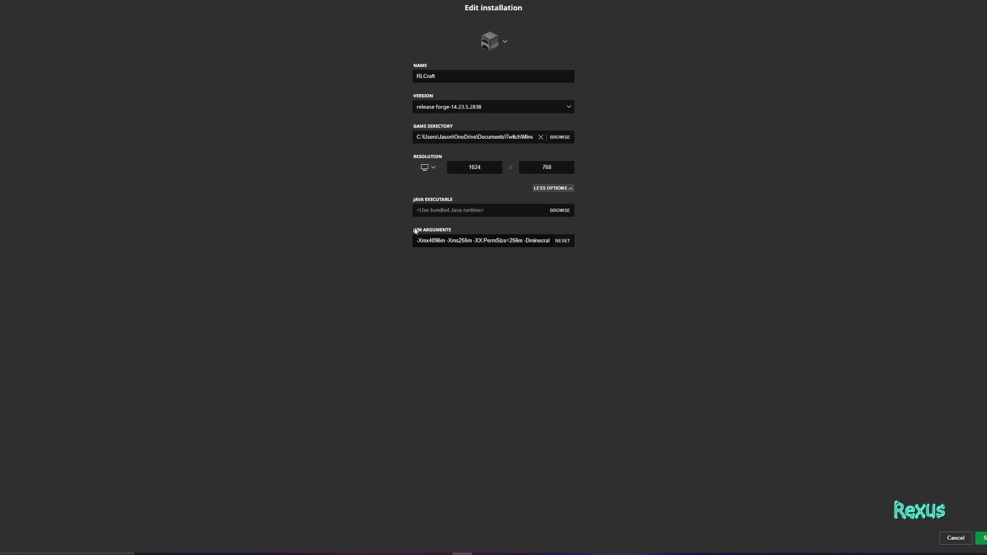
left_click(445, 241)
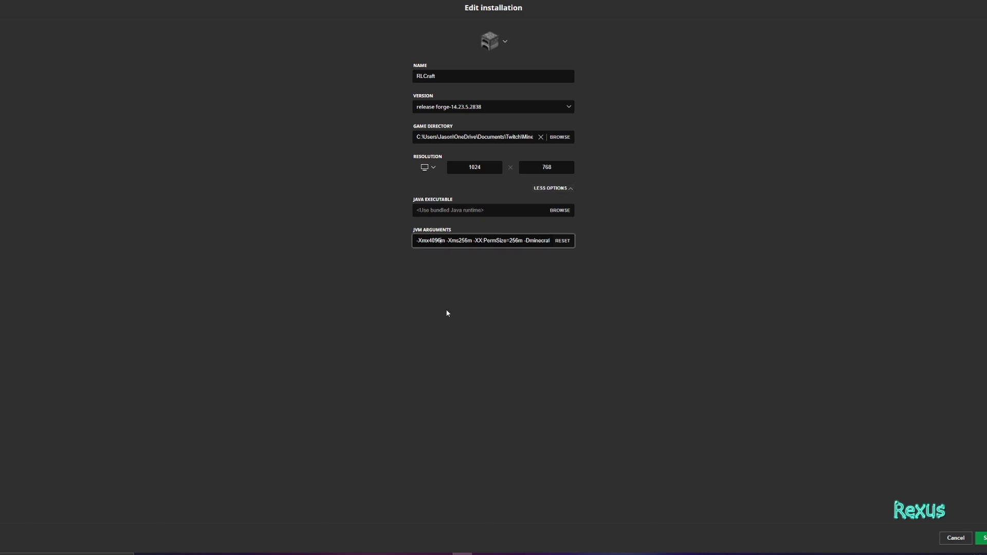
key("BackSpace")
key("BackSpace")
key("BackSpace")
key("BackSpace")
type("8192")
left_click(983, 538)
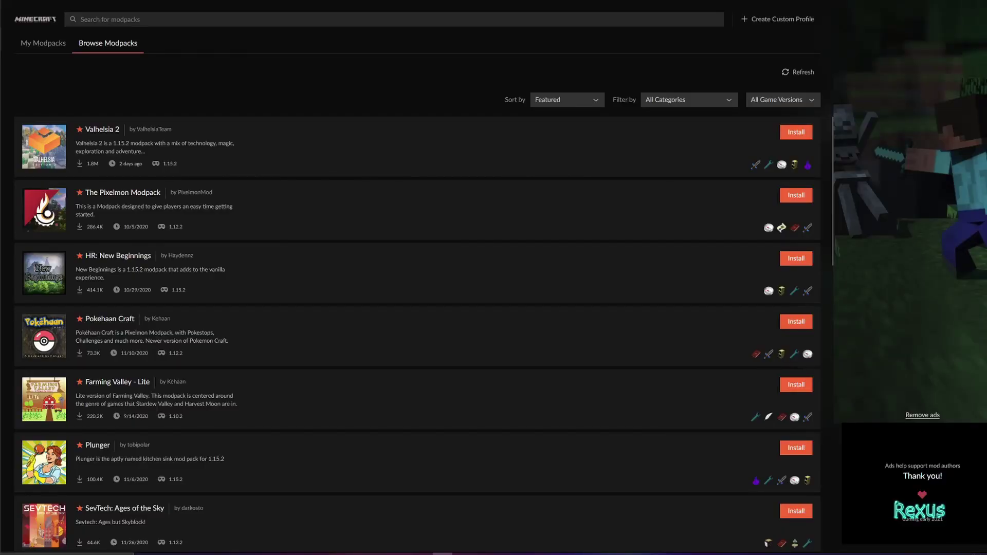
Step: Scroll down the Browse Modpacks list
scroll(114, 224, "down", 5)
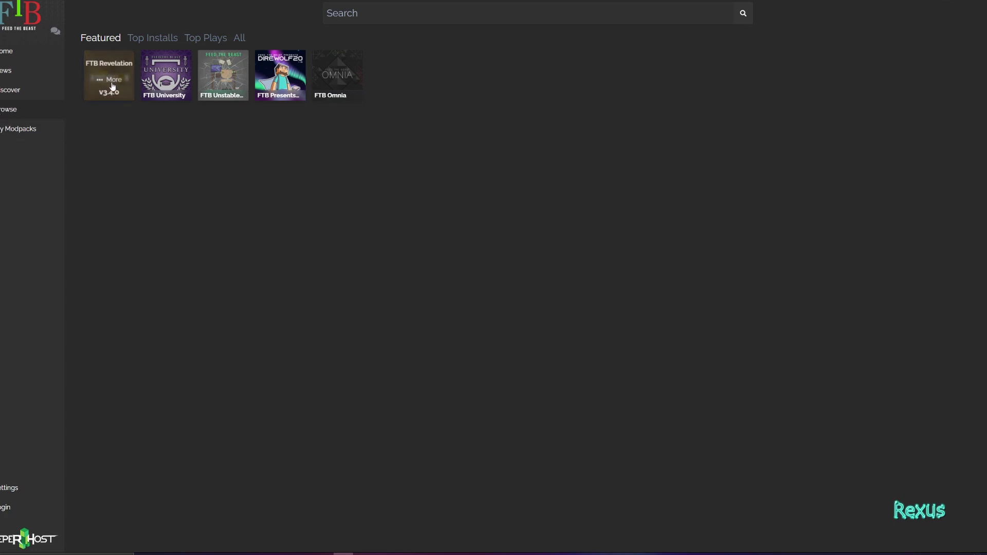
Step: Install FTB Omnia version 1.7.0 and open its instance page
mouse_move(349, 82)
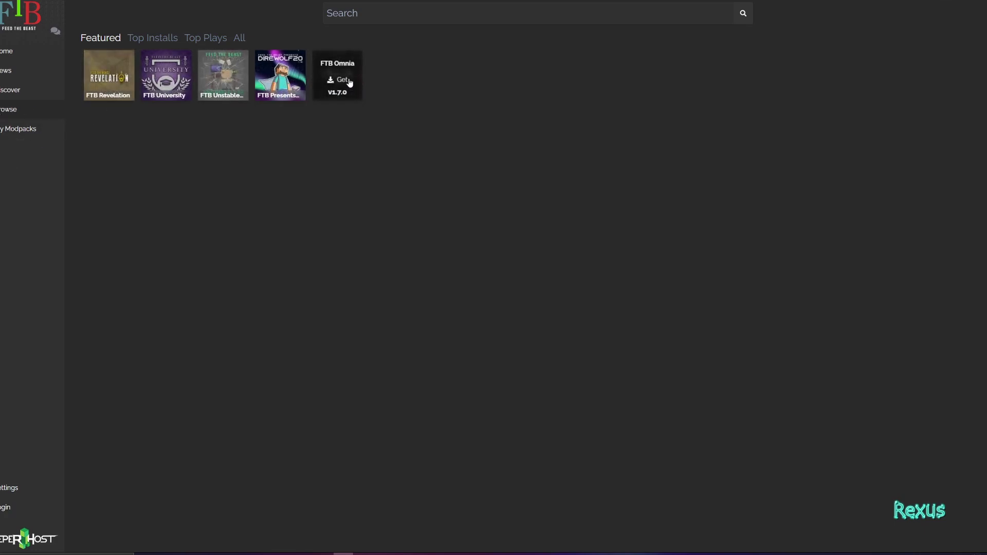
left_click(340, 81)
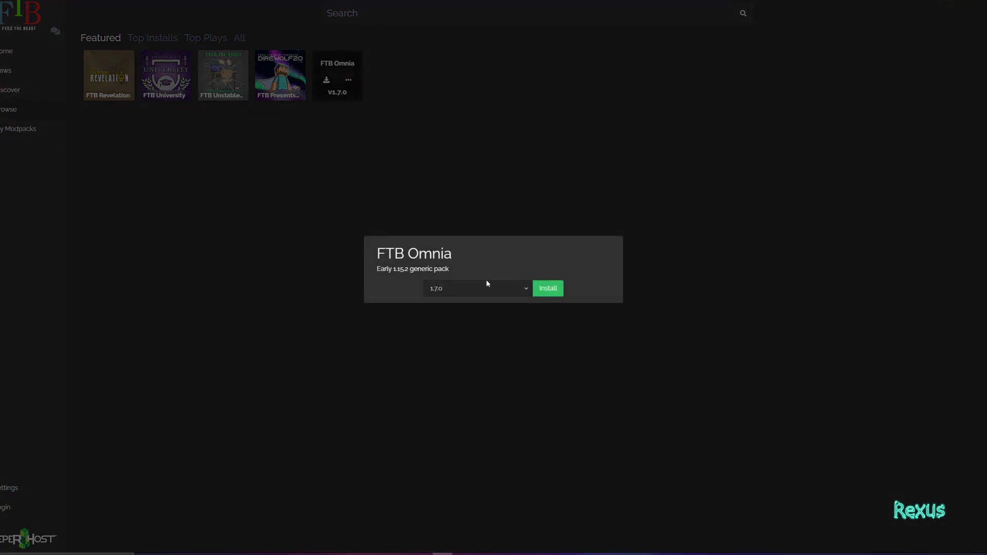
left_click(487, 283)
left_click(488, 299)
left_click(548, 288)
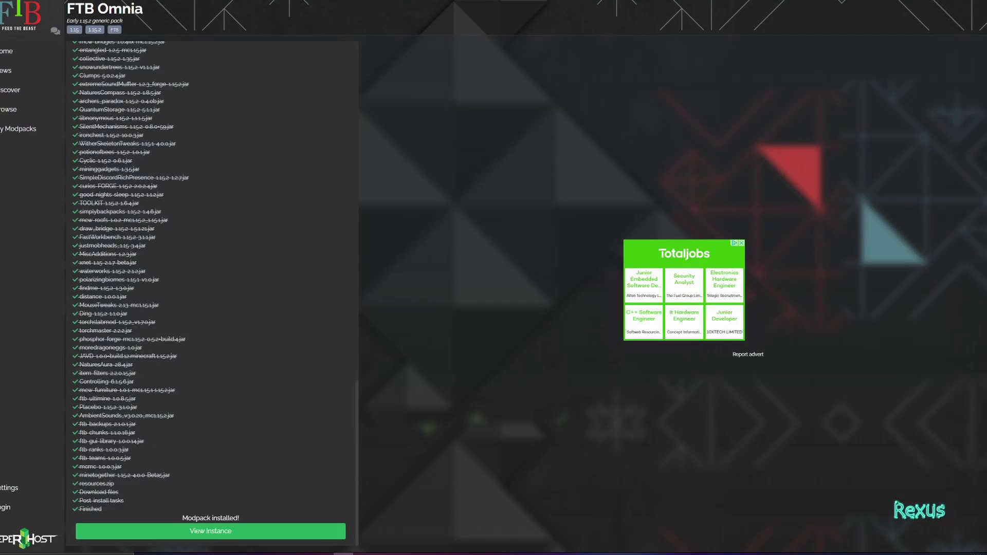
left_click(207, 532)
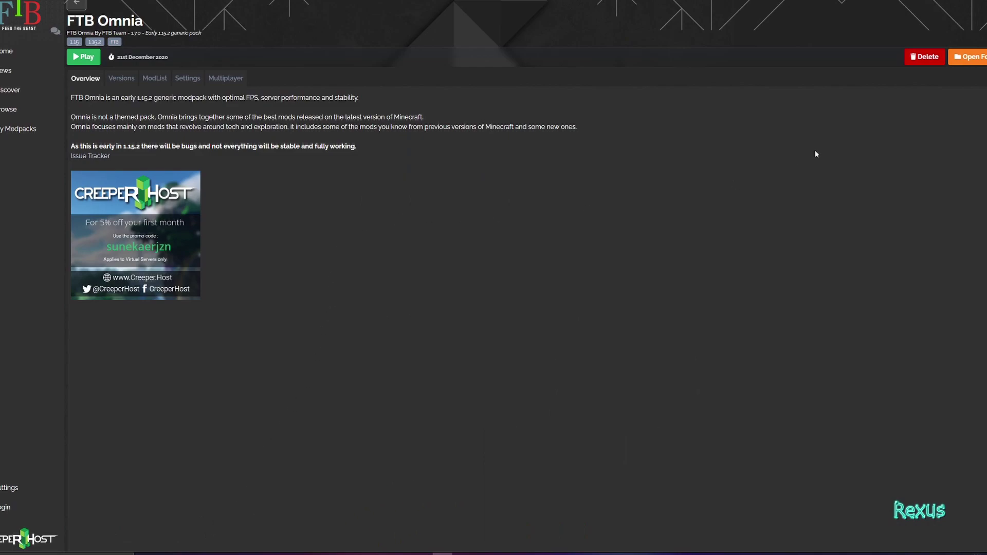
Step: Launch FTB Omnia into the Minecraft Launcher and check its installation settings, leaving Direwolf20 (1.16.4-forge-35.1.13) selected
left_click(84, 57)
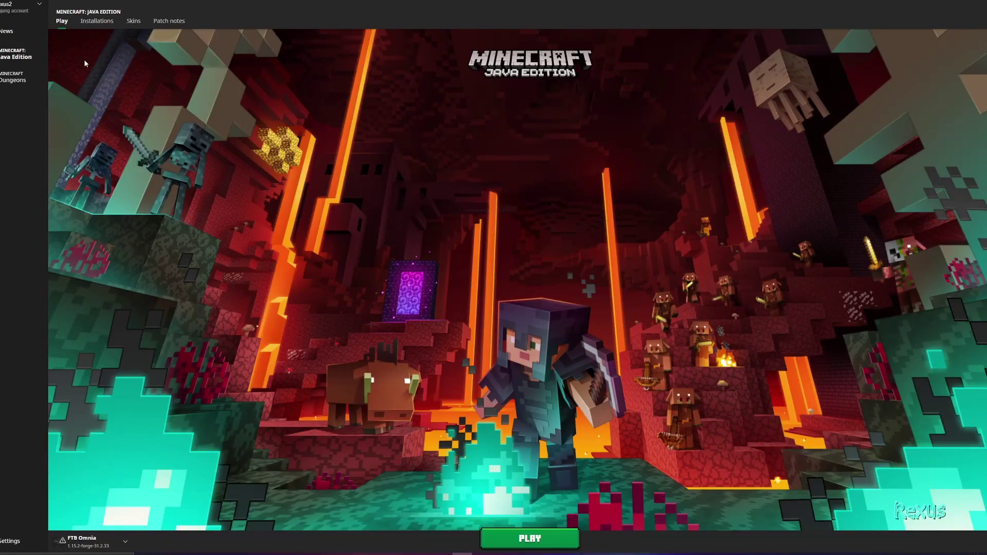
left_click(97, 20)
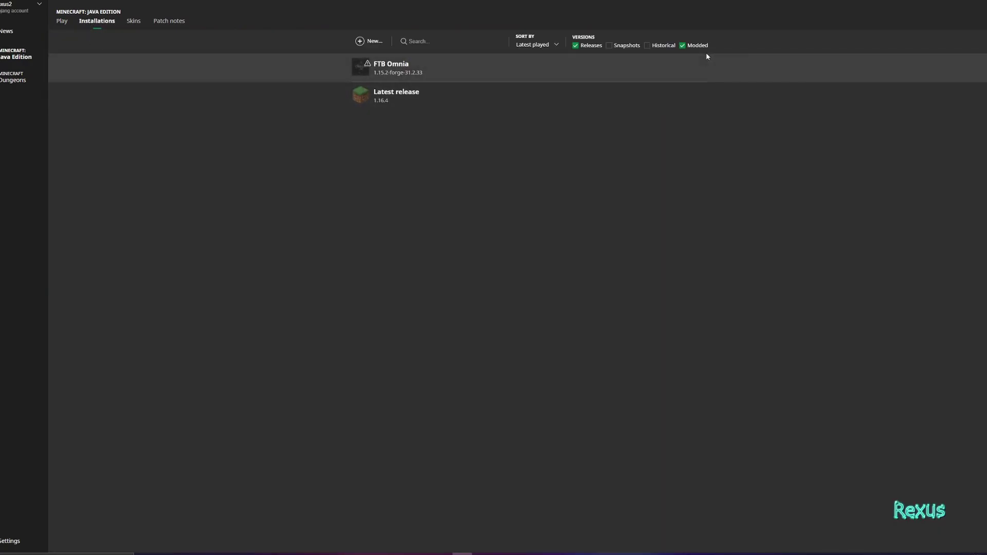
left_click(703, 69)
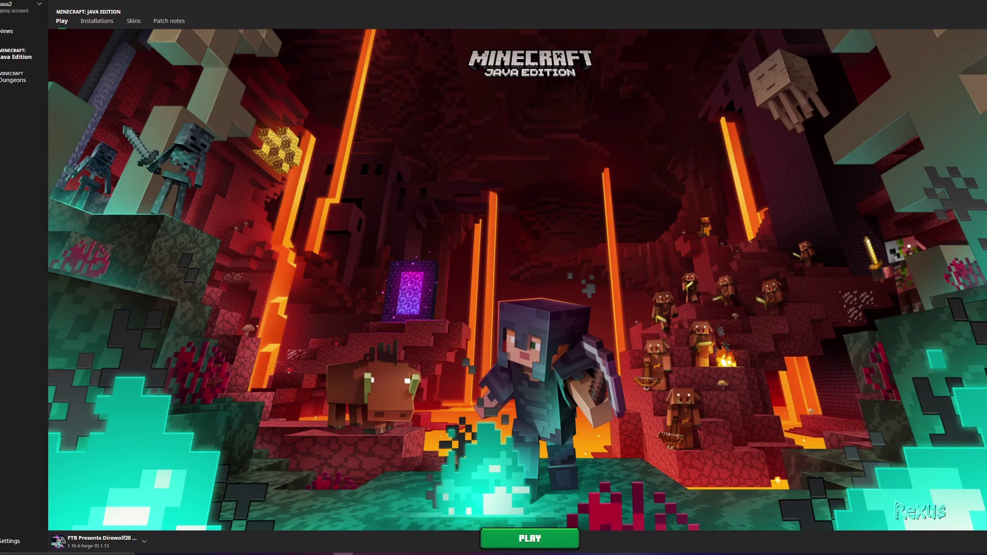
Step: Start the FTB Presents Direwolf20 game, reaching its title menu with 177 mods loaded
left_click(513, 542)
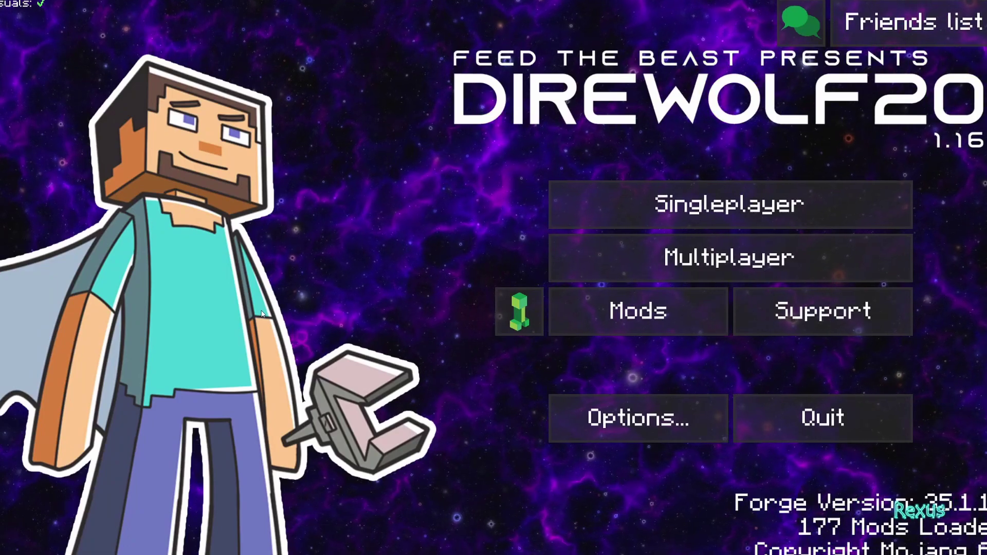